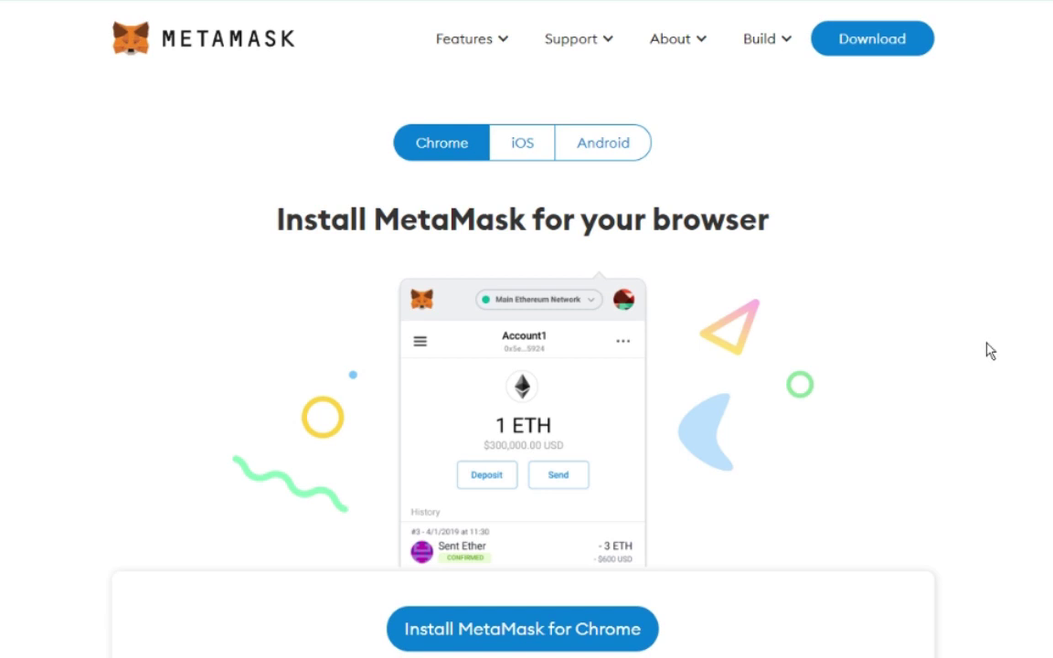
# Step: Go from metamask.io's Chrome download page to the MetaMask Chrome Web Store listing
pyautogui.click(572, 642)
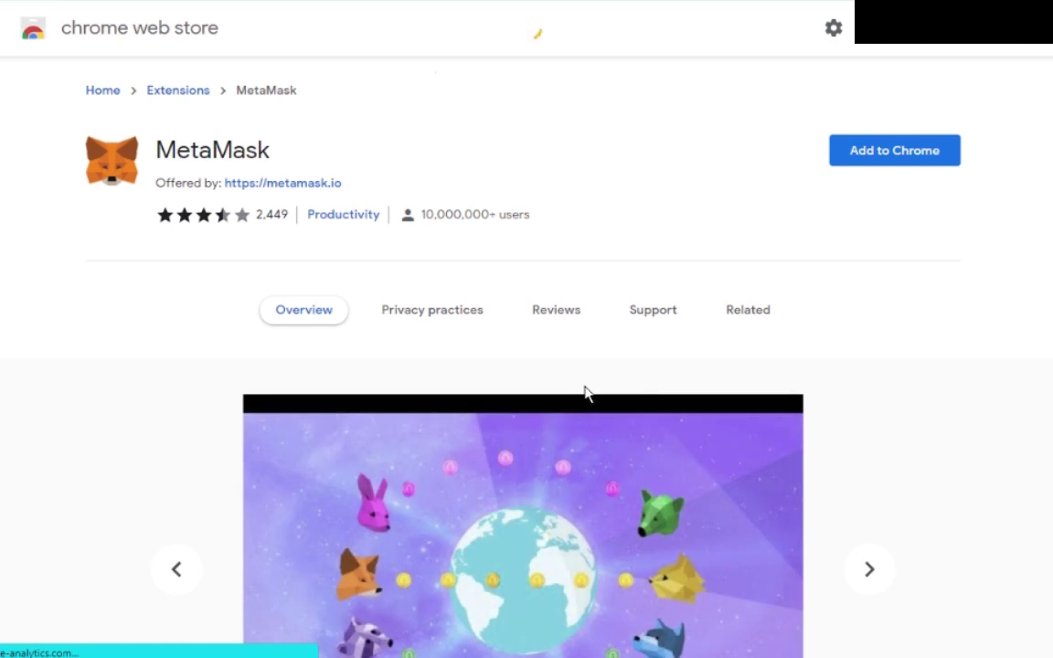
# Step: Add the MetaMask extension to Chrome and approve its permissions
pyautogui.click(873, 156)
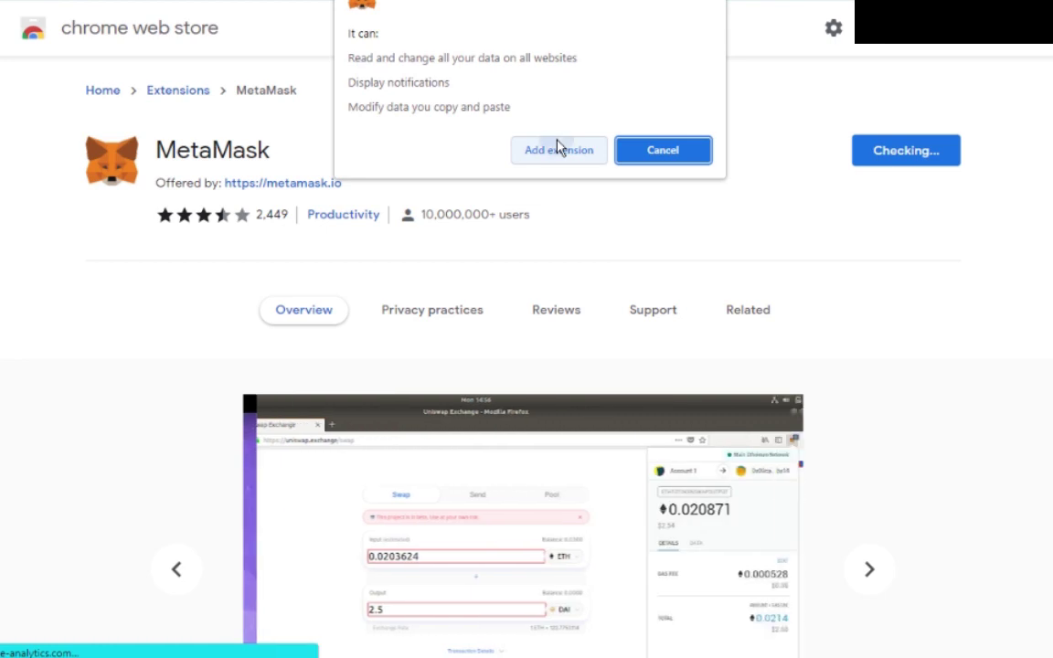
pyautogui.click(557, 149)
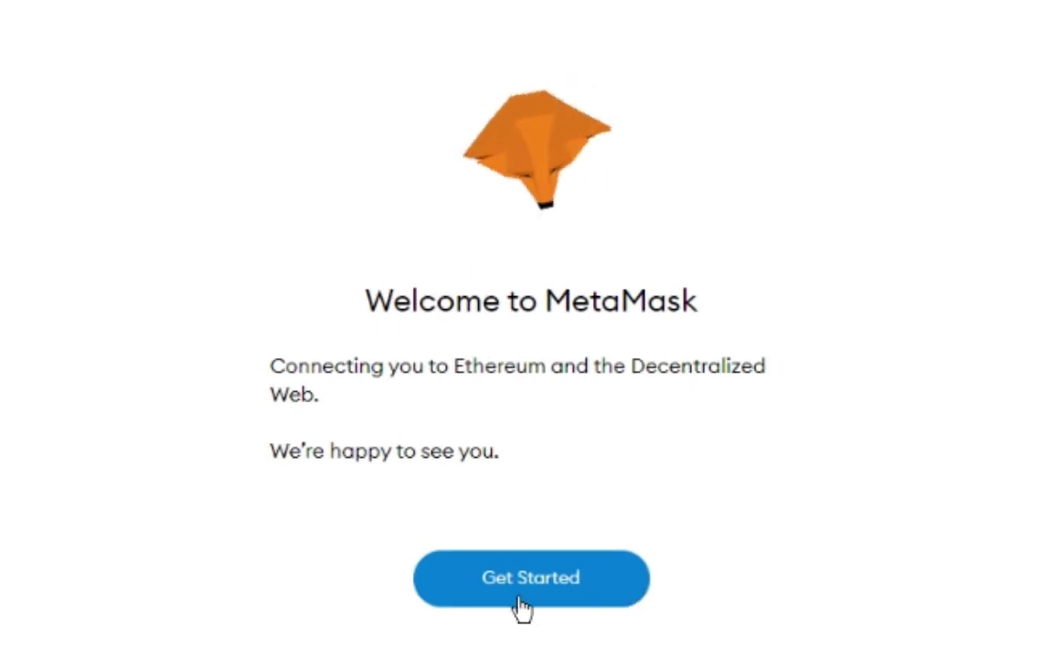
# Step: Begin setup, choose Create a Wallet, and agree to share anonymized usage data
pyautogui.click(489, 548)
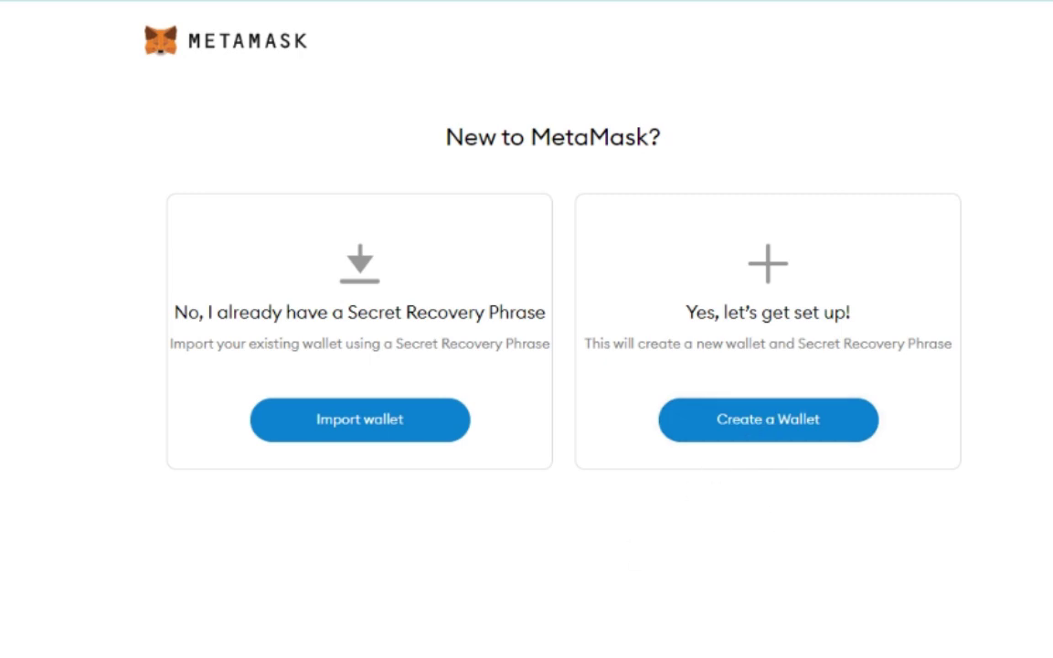
pyautogui.click(787, 427)
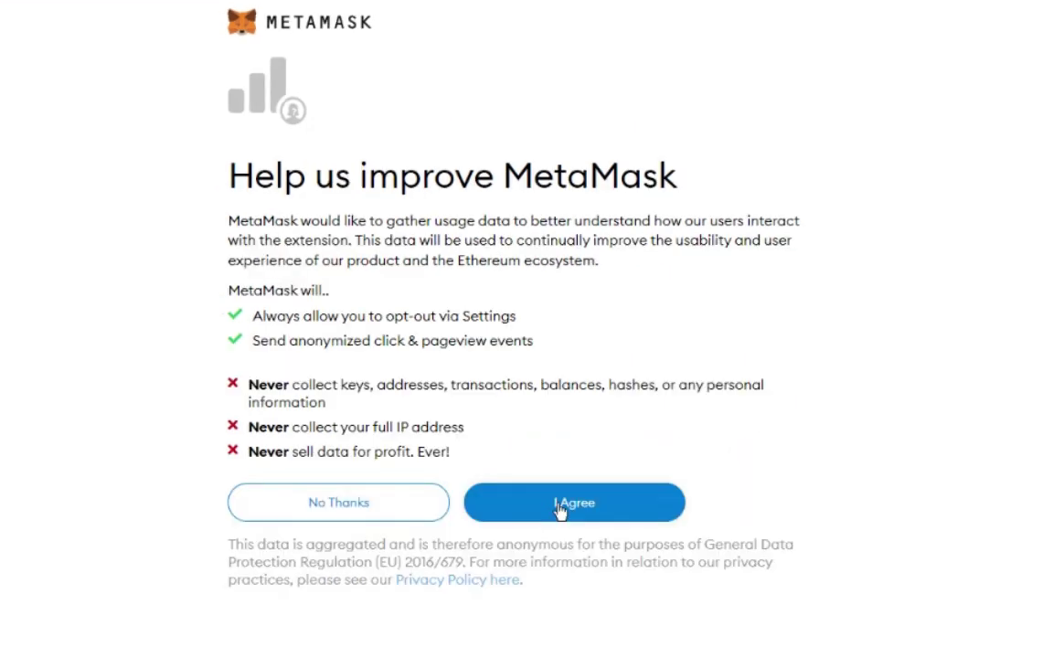
pyautogui.click(560, 505)
# Step: Enter and confirm the wallet password, accept the Terms of Use, and create the wallet
pyautogui.write('a')
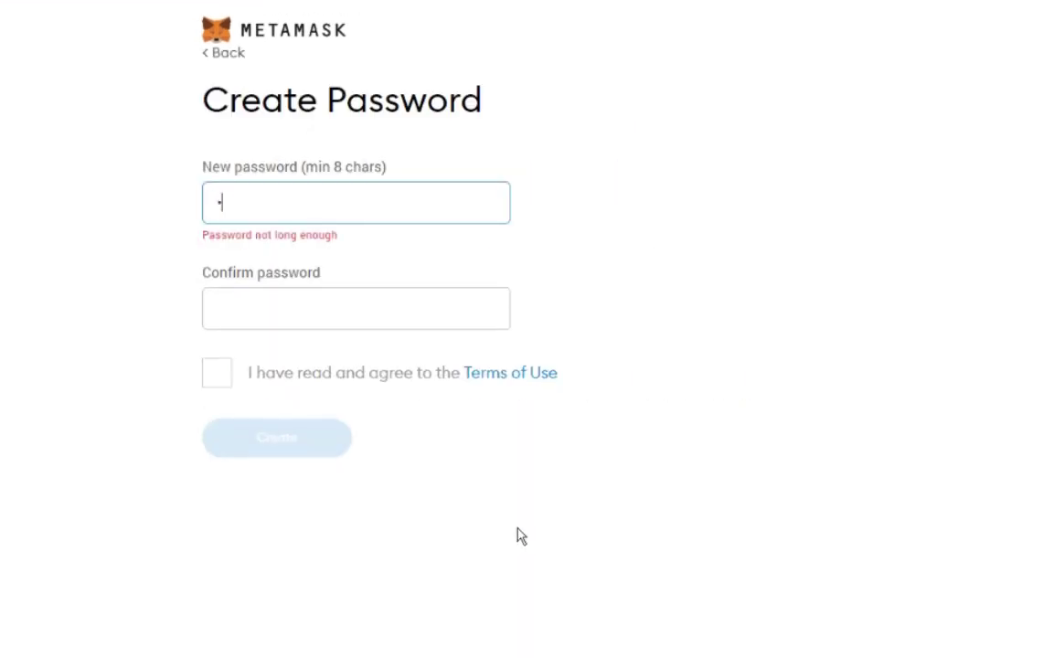
pyautogui.write('aaaaaaa')
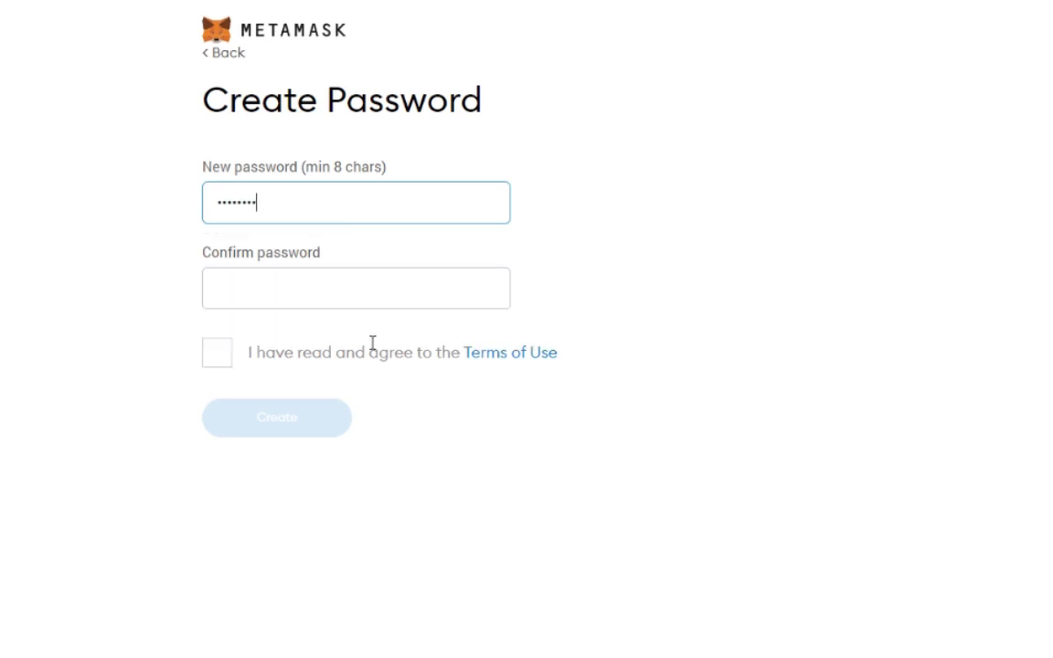
pyautogui.click(283, 287)
pyautogui.write('a')
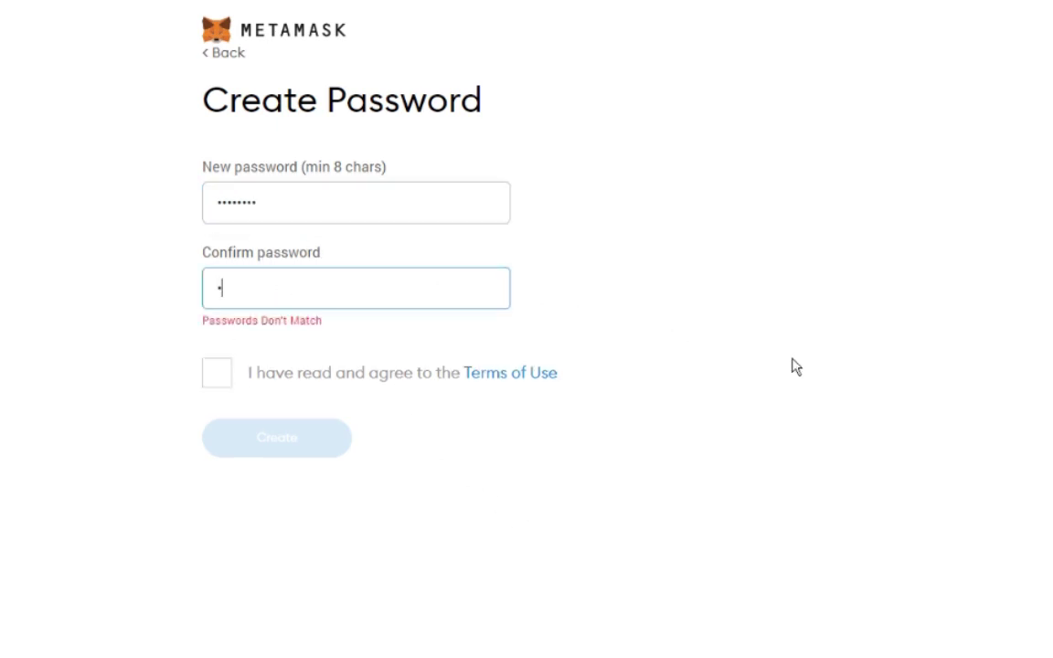
pyautogui.write('aaaaaaa')
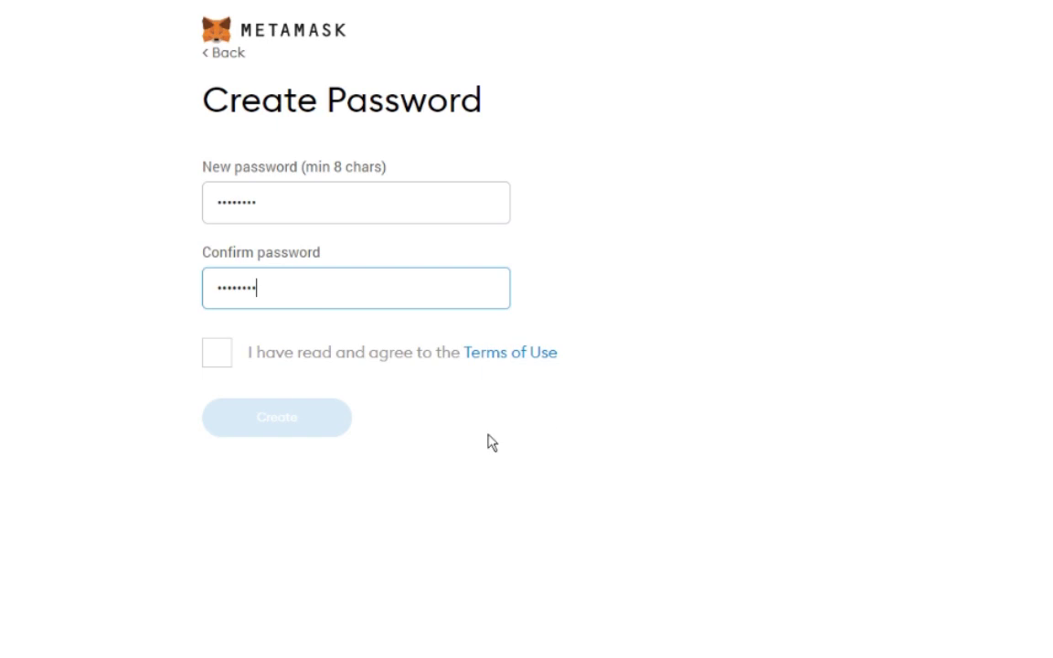
pyautogui.click(210, 360)
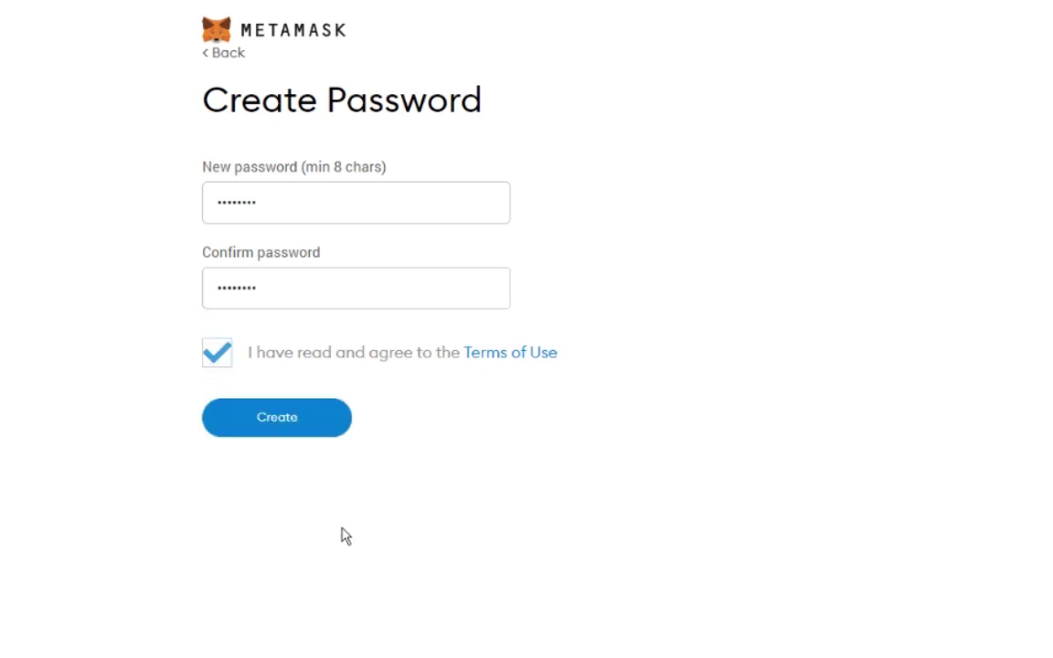
pyautogui.click(321, 426)
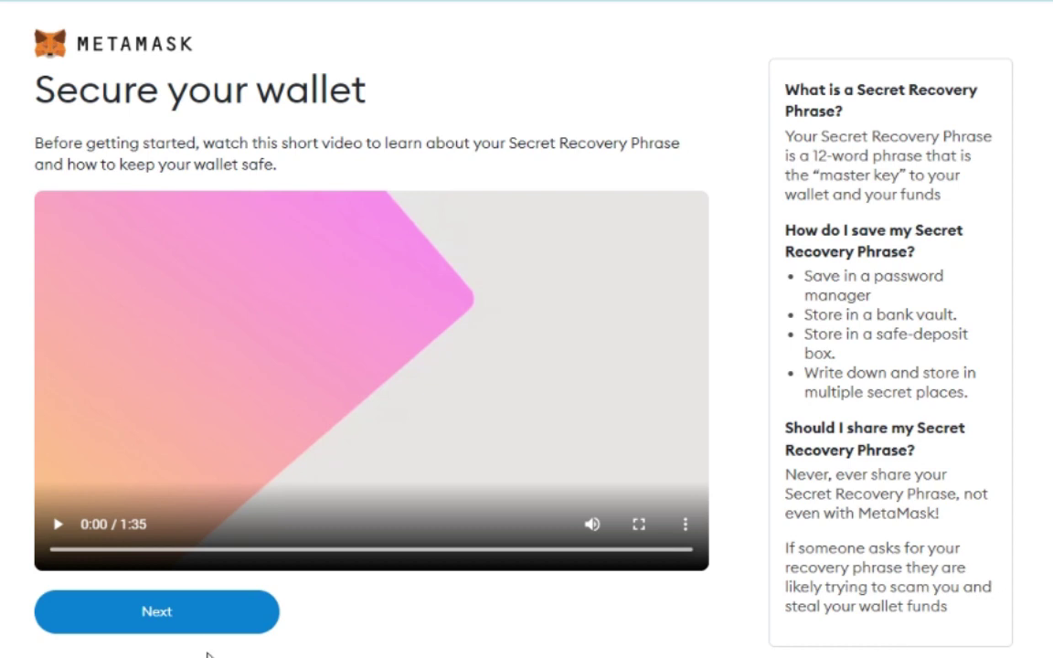
# Step: Skip past the security video, reveal the twelve-word Secret Recovery Phrase, and continue to confirmation
pyautogui.click(229, 609)
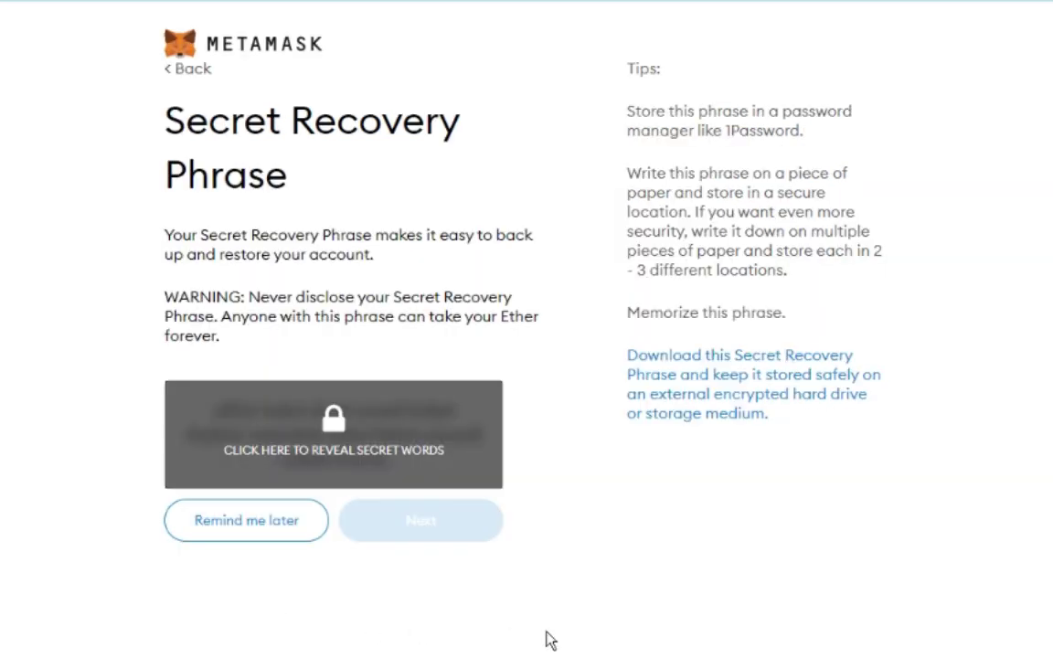
pyautogui.click(333, 426)
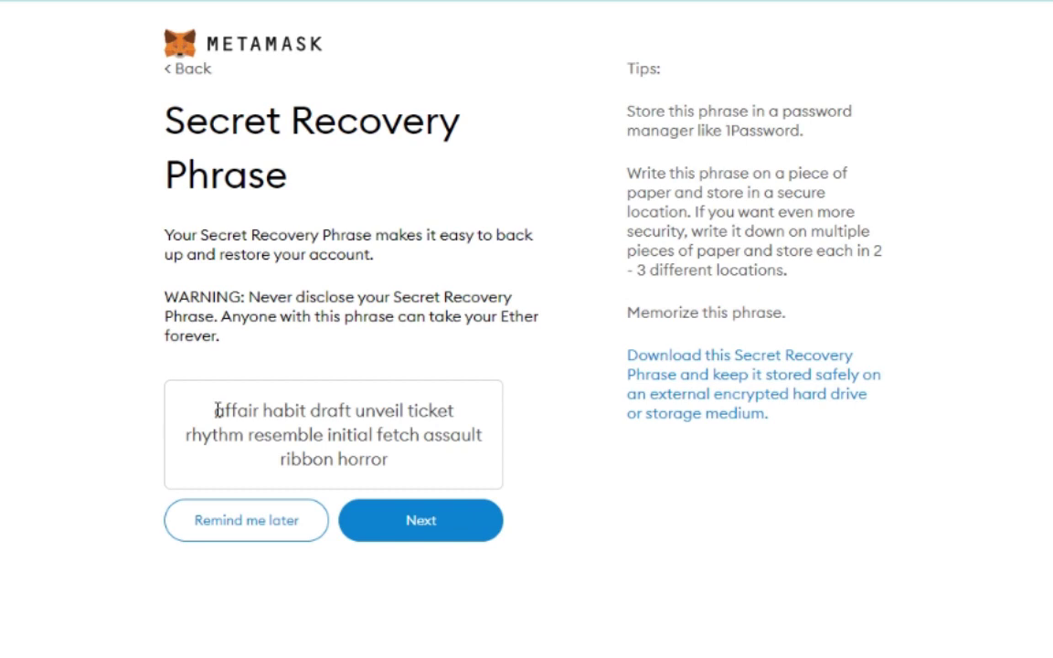
pyautogui.moveTo(215, 410); pyautogui.dragTo(283, 410)
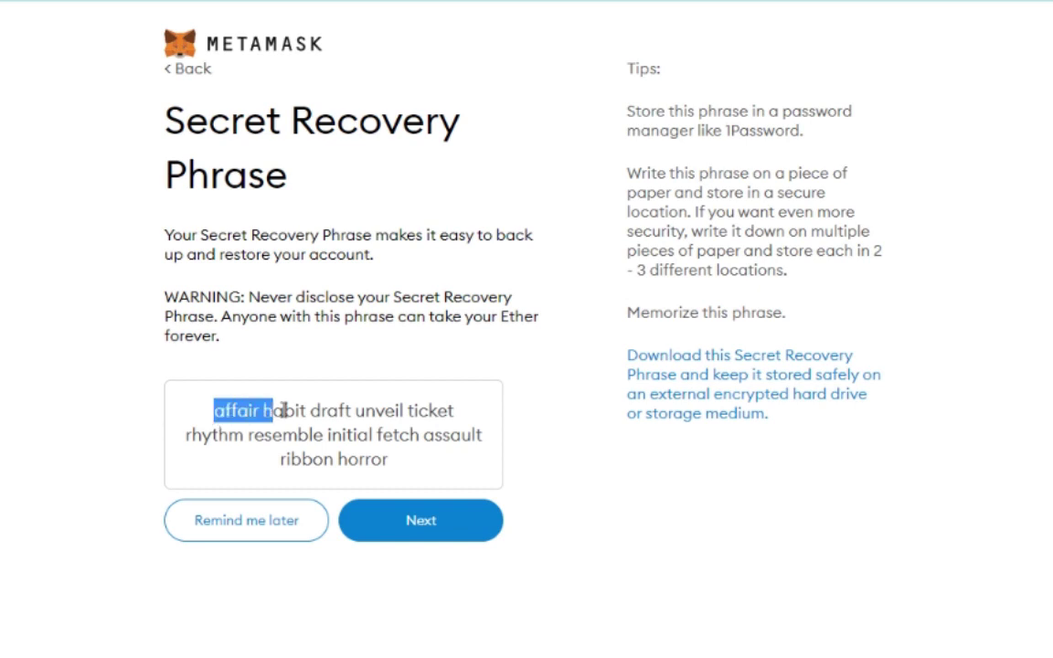
pyautogui.moveTo(355, 410); pyautogui.dragTo(375, 435)
pyautogui.click(411, 464)
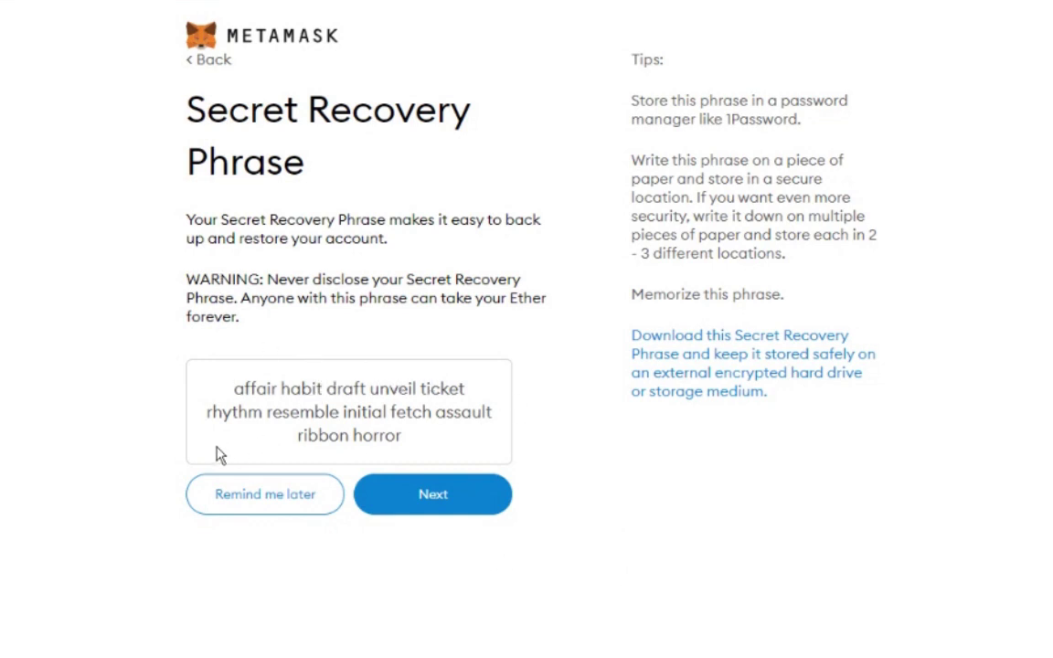
pyautogui.click(437, 491)
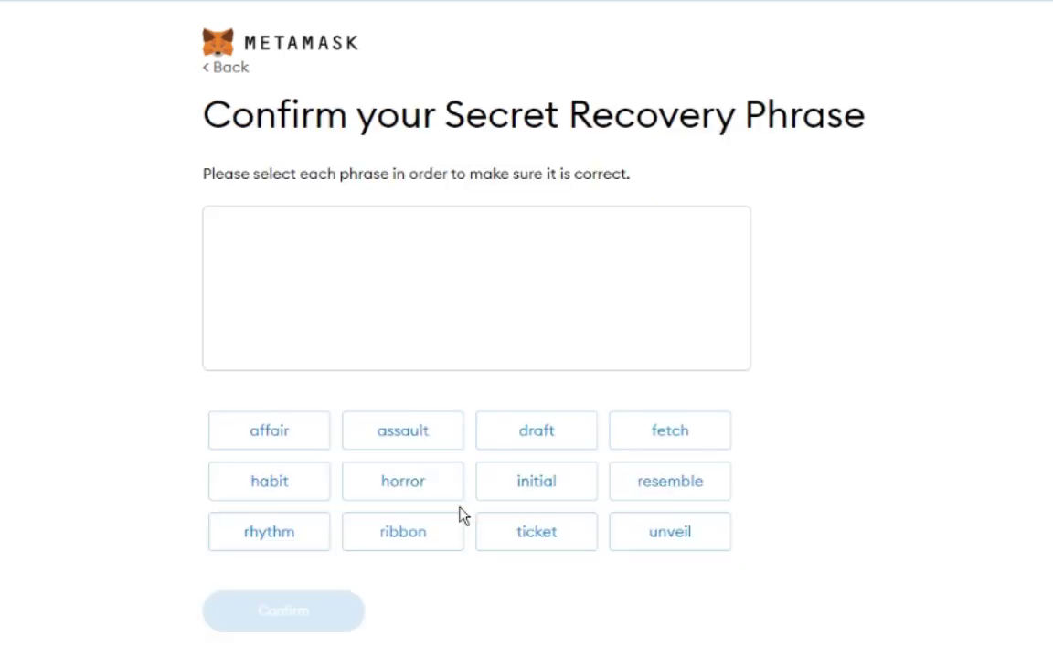
# Step: Place the first six recovery words in their original order
pyautogui.click(300, 437)
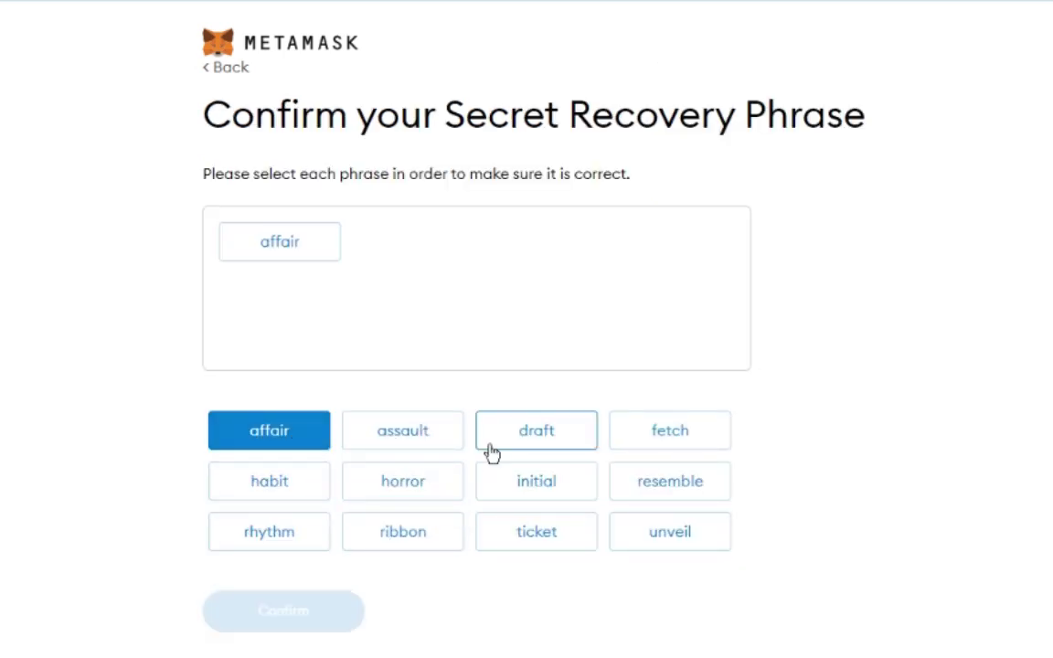
pyautogui.click(282, 495)
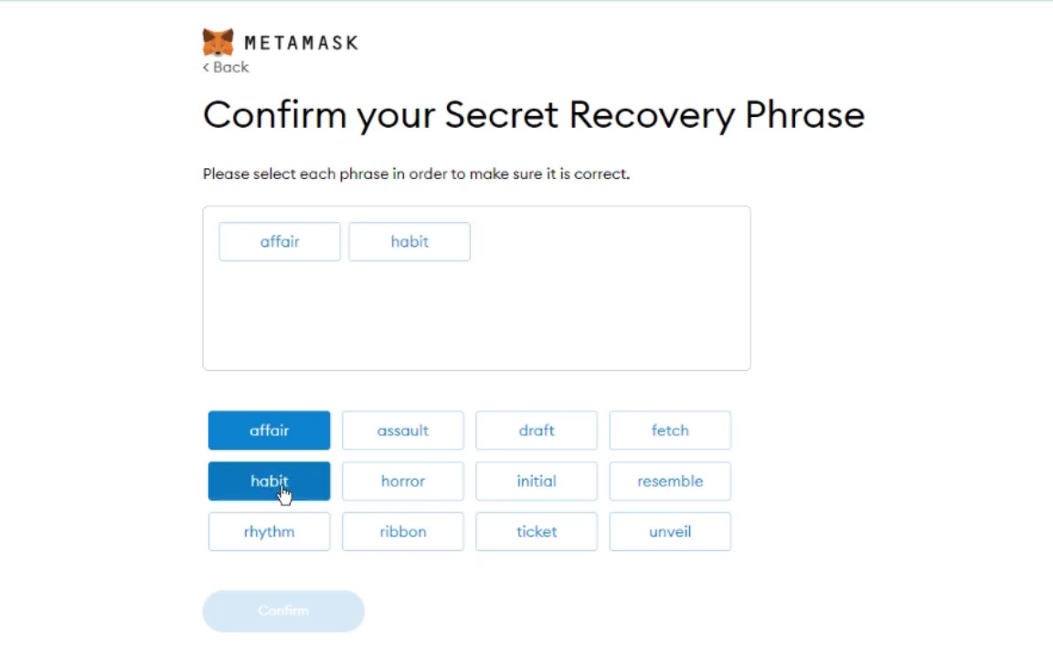
pyautogui.click(534, 444)
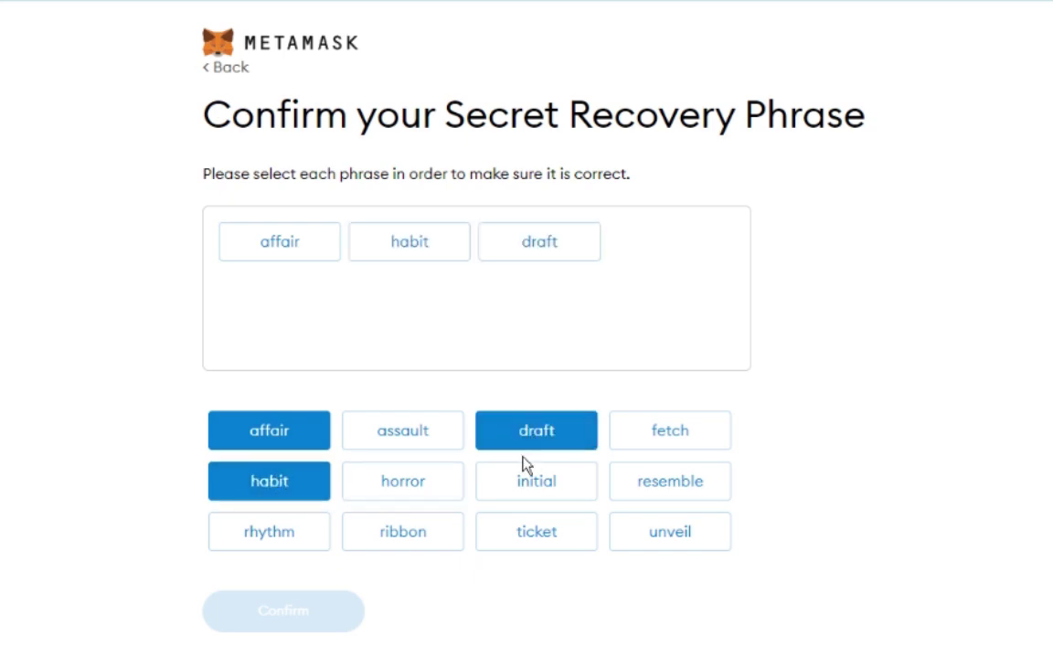
pyautogui.click(661, 539)
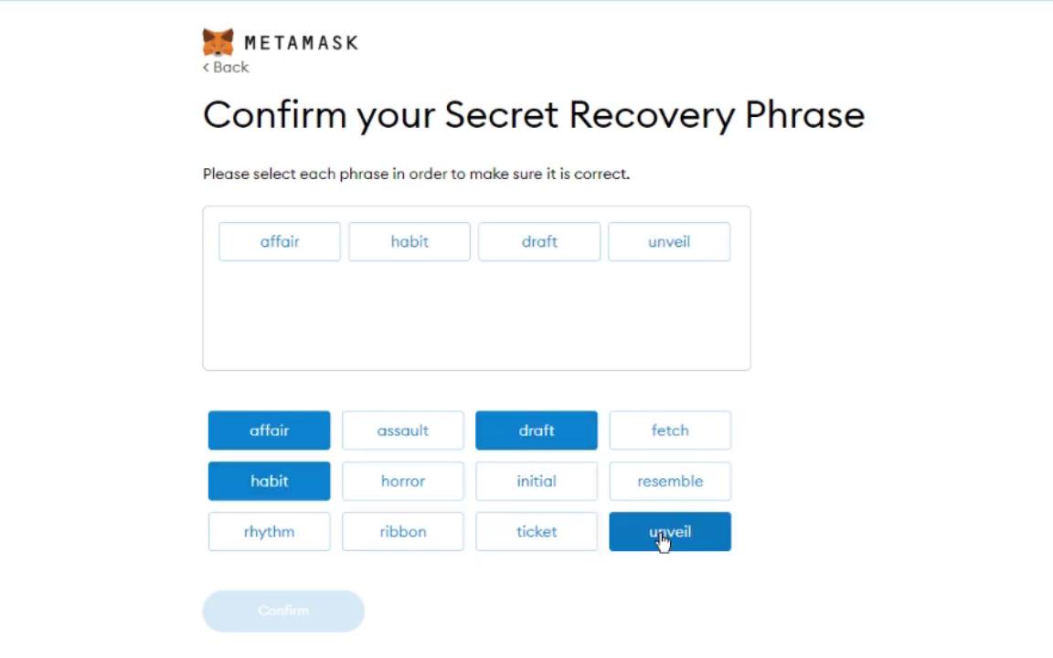
pyautogui.click(509, 539)
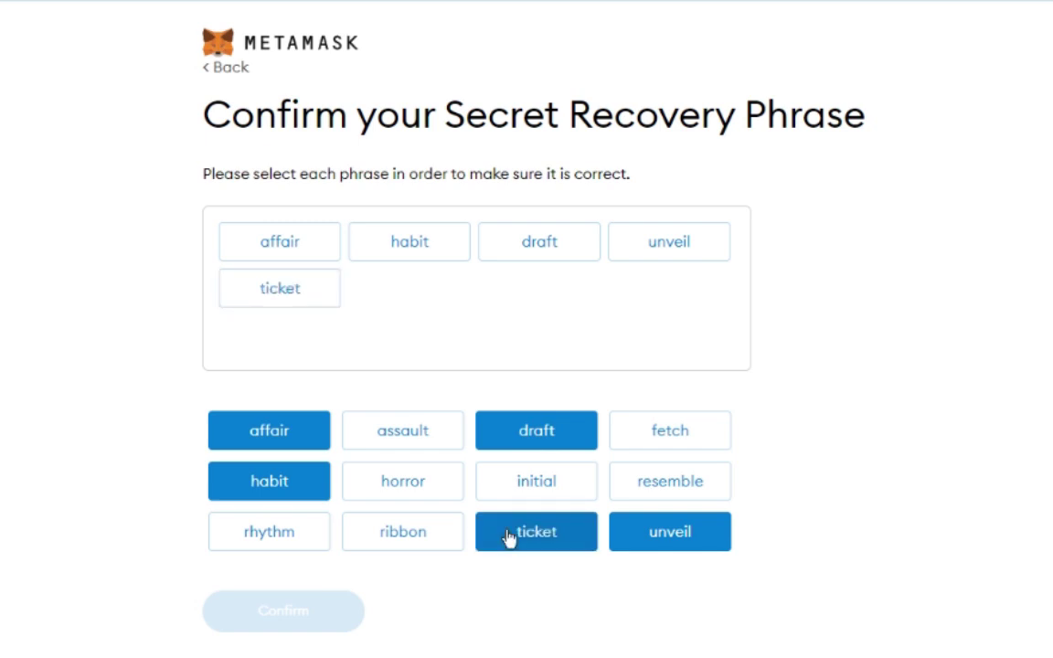
pyautogui.click(261, 543)
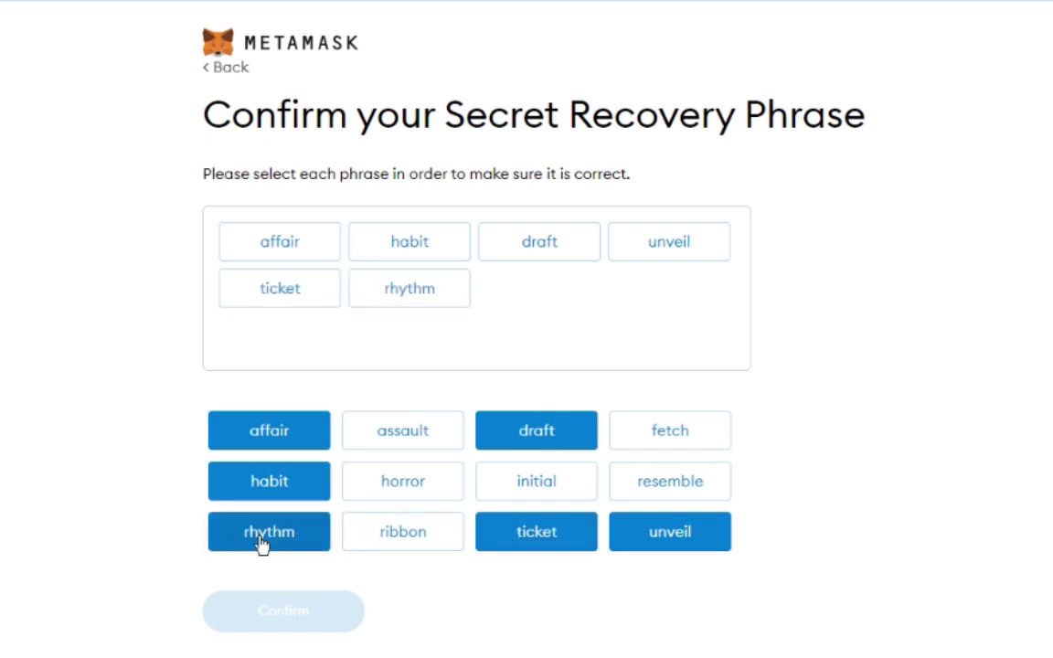
# Step: Place the remaining six recovery words in order and confirm the phrase
pyautogui.click(651, 497)
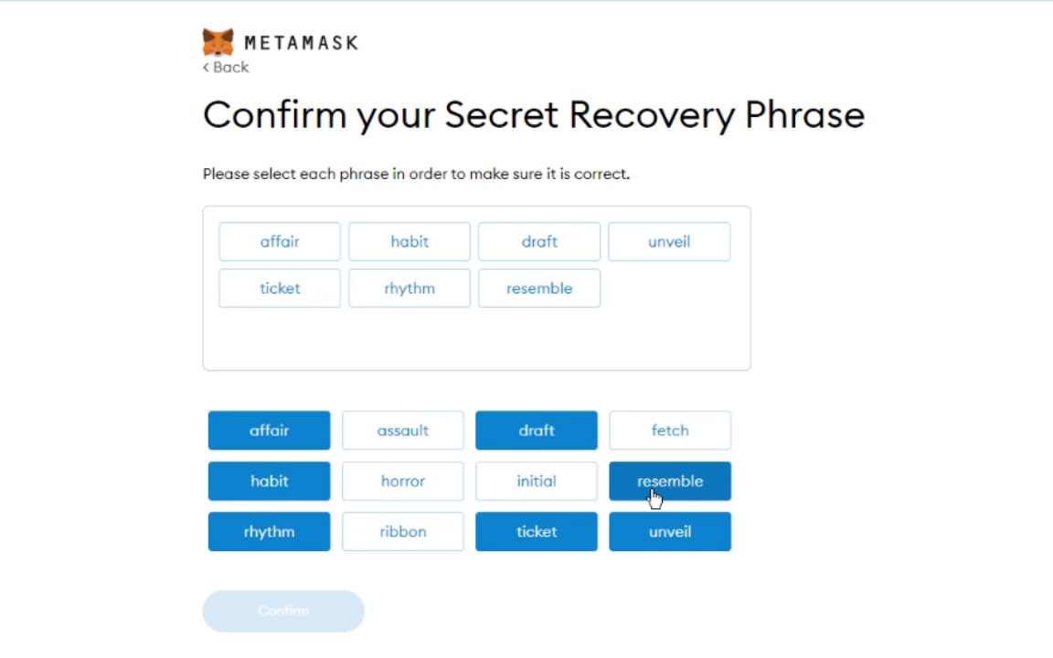
pyautogui.click(536, 501)
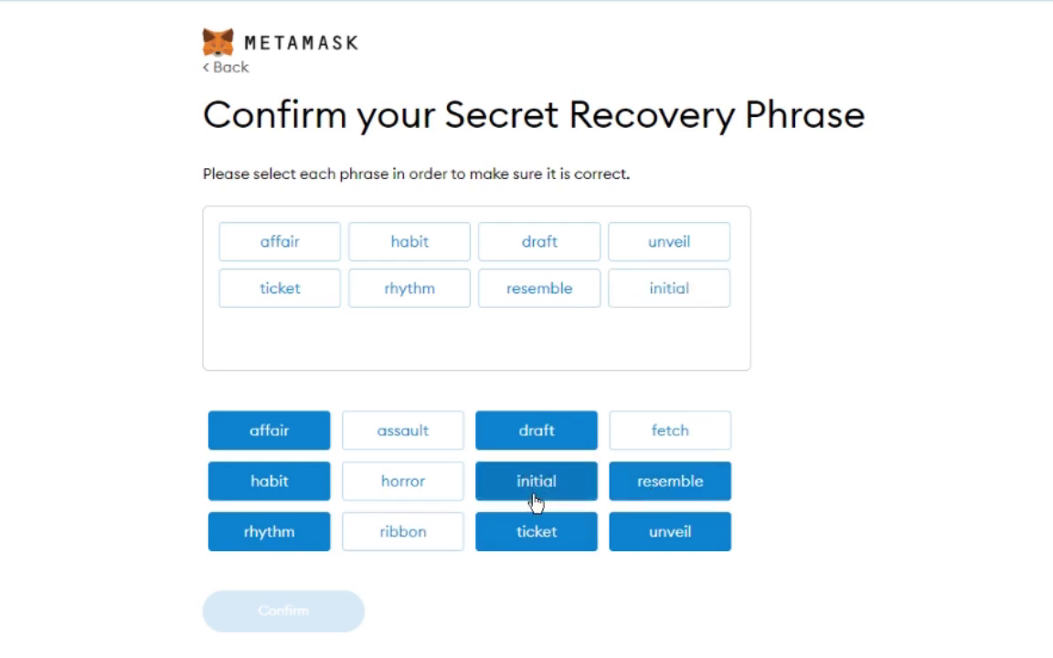
pyautogui.click(654, 431)
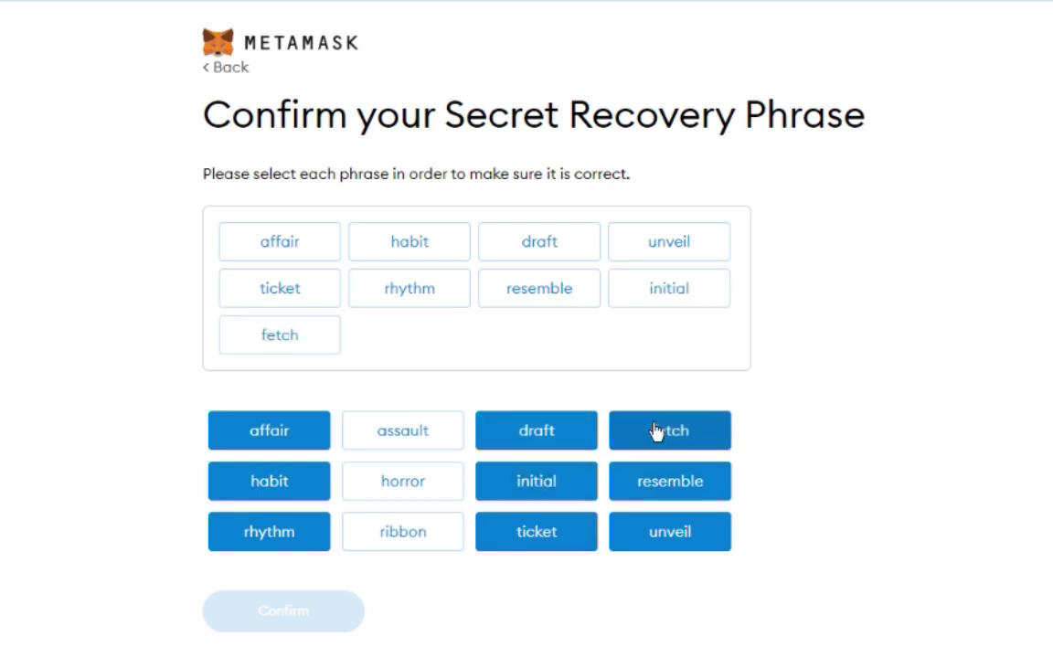
pyautogui.click(371, 439)
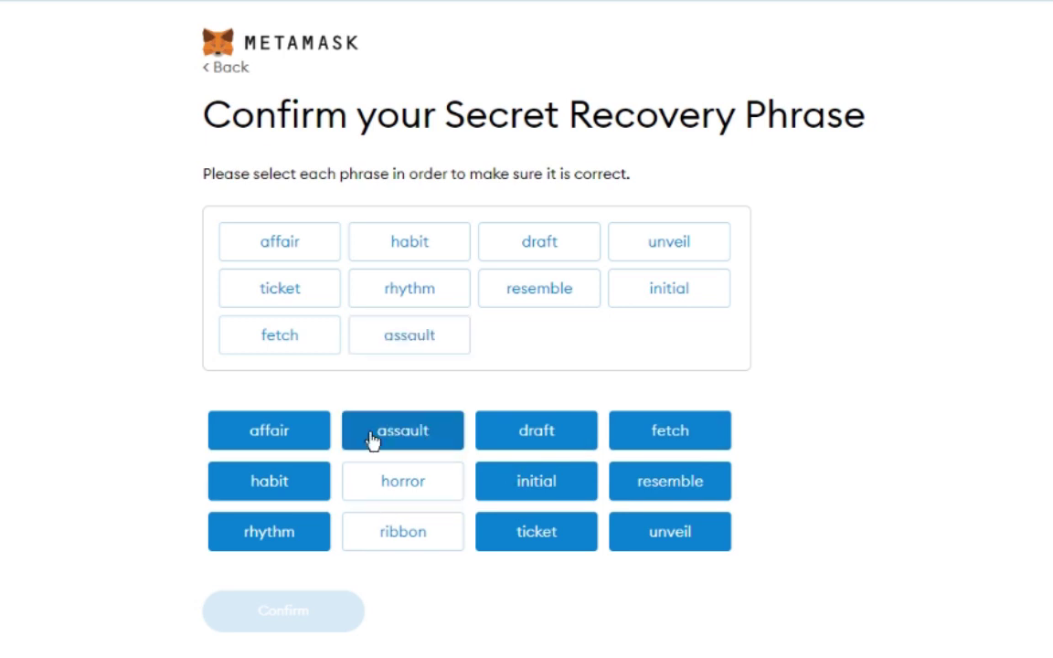
pyautogui.click(383, 534)
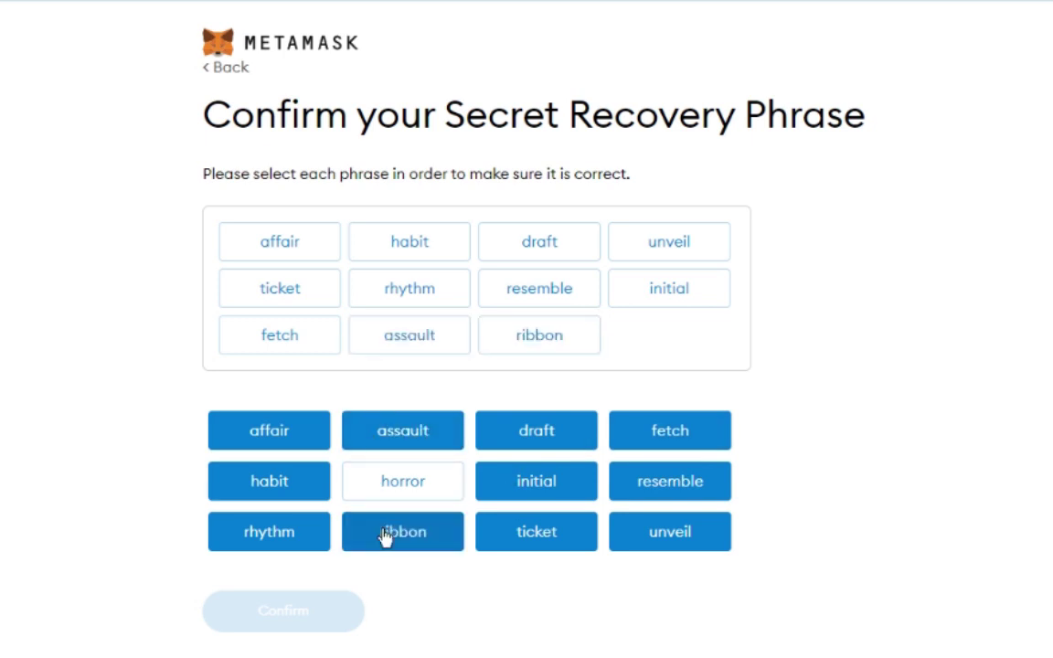
pyautogui.click(390, 482)
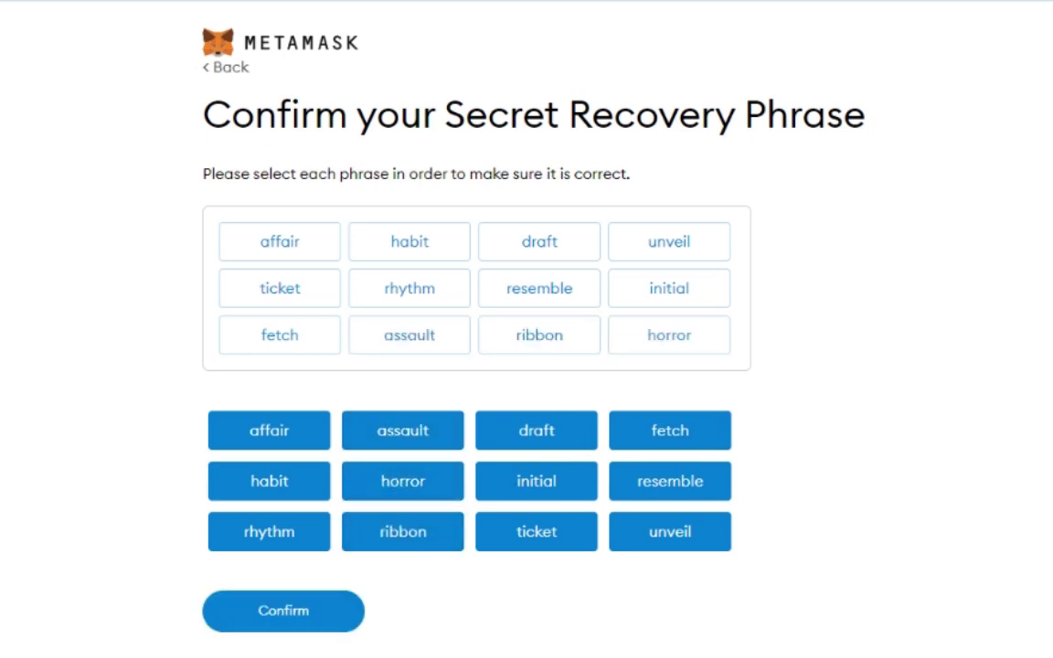
pyautogui.click(360, 624)
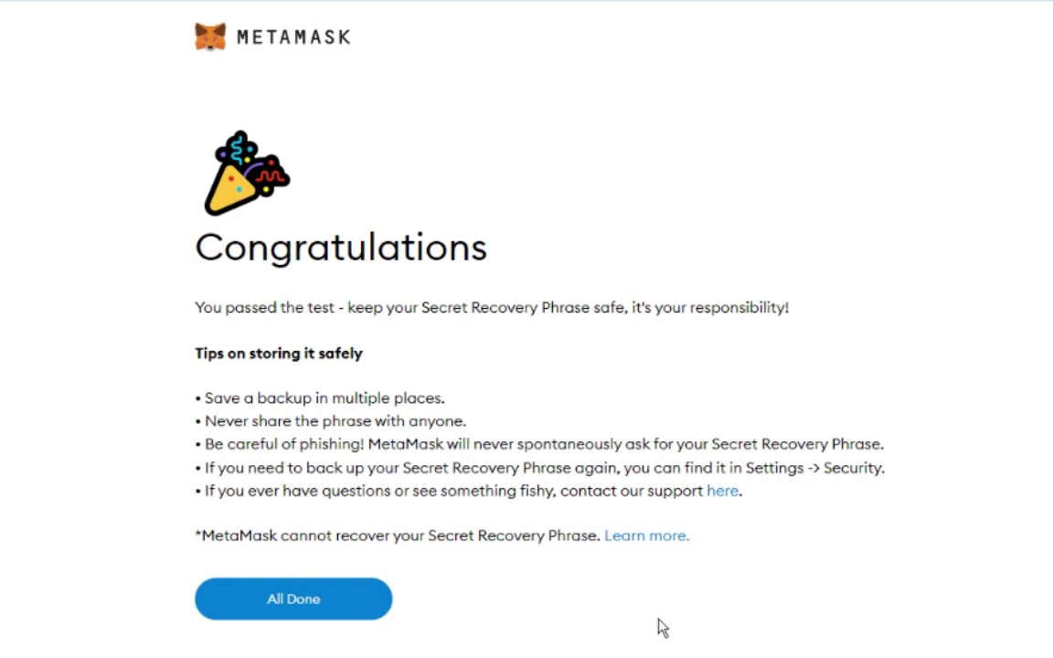
# Step: Finish setup with All Done to open Account 1 on Ethereum Mainnet with 0 ETH
pyautogui.click(351, 610)
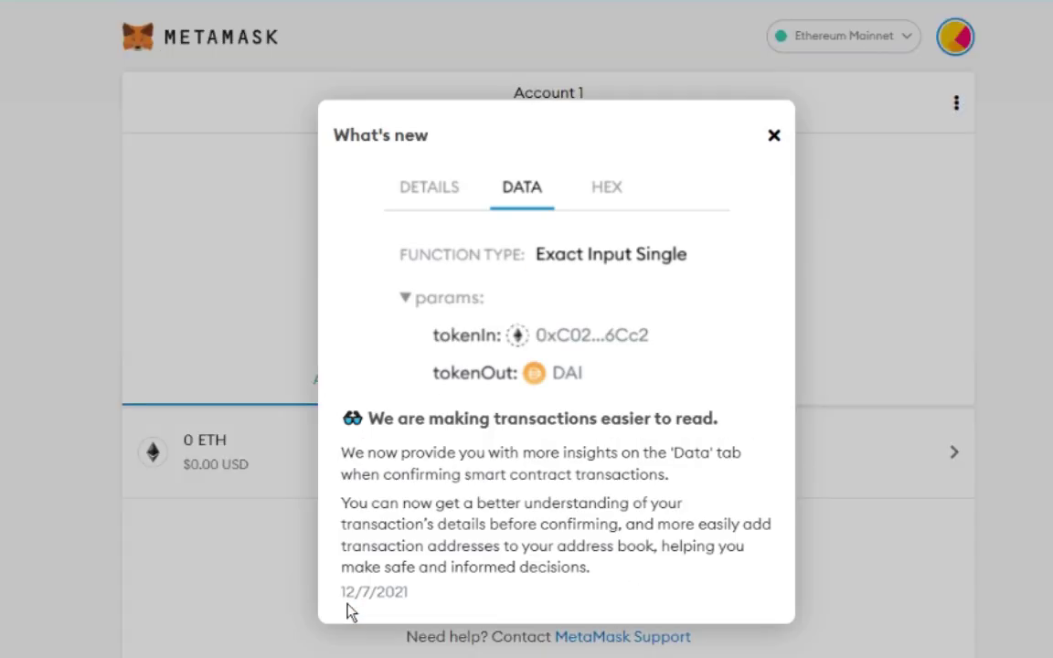